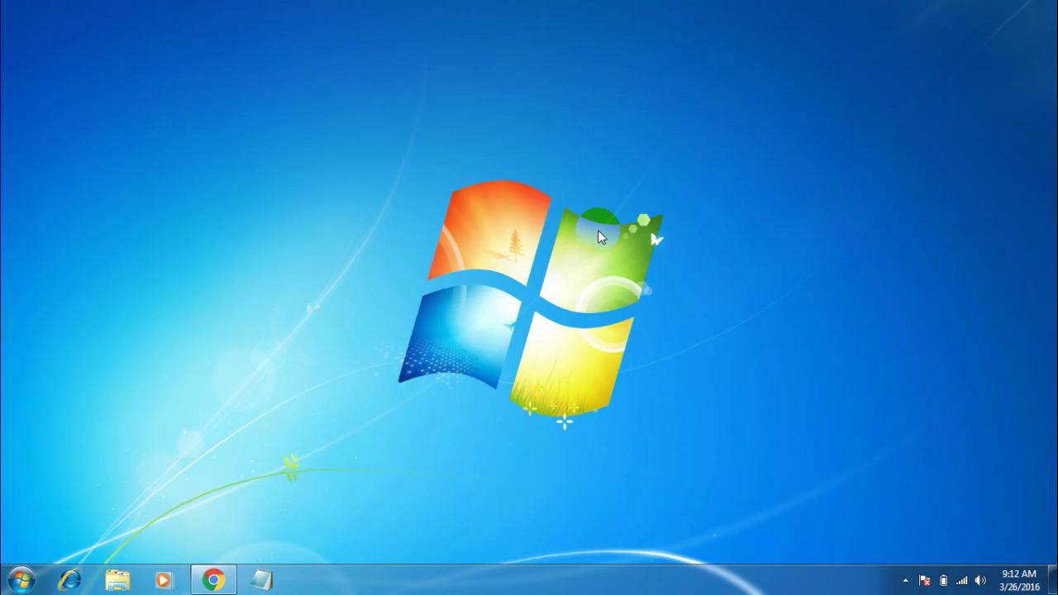
Restore the Chrome window from the taskbar, showing a blank New Tab page.
left_click(213, 580)
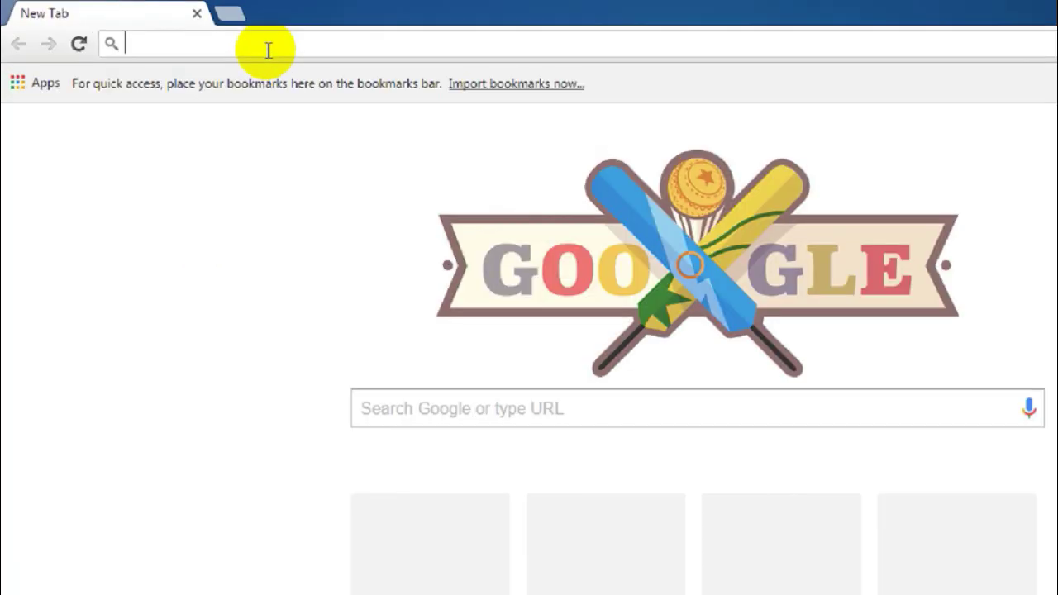
Load mega-voice-command.com/downloads.html and pick the MKII download under Choose Your Version.
type("http://mega-voice-command.com/downloads.html")
key("Return")
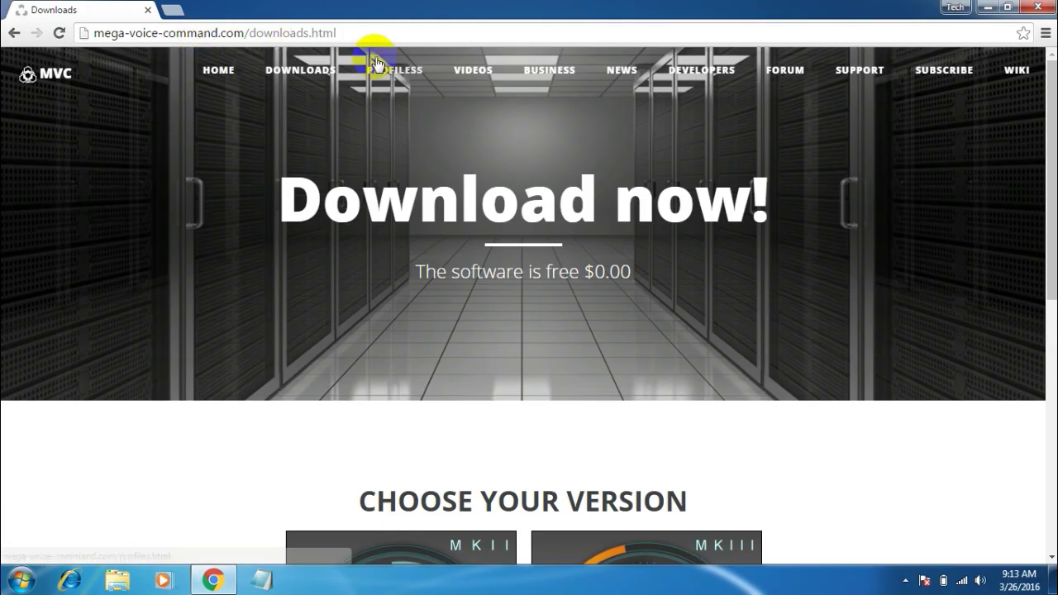
left_click_drag(1050, 191, 1050, 349)
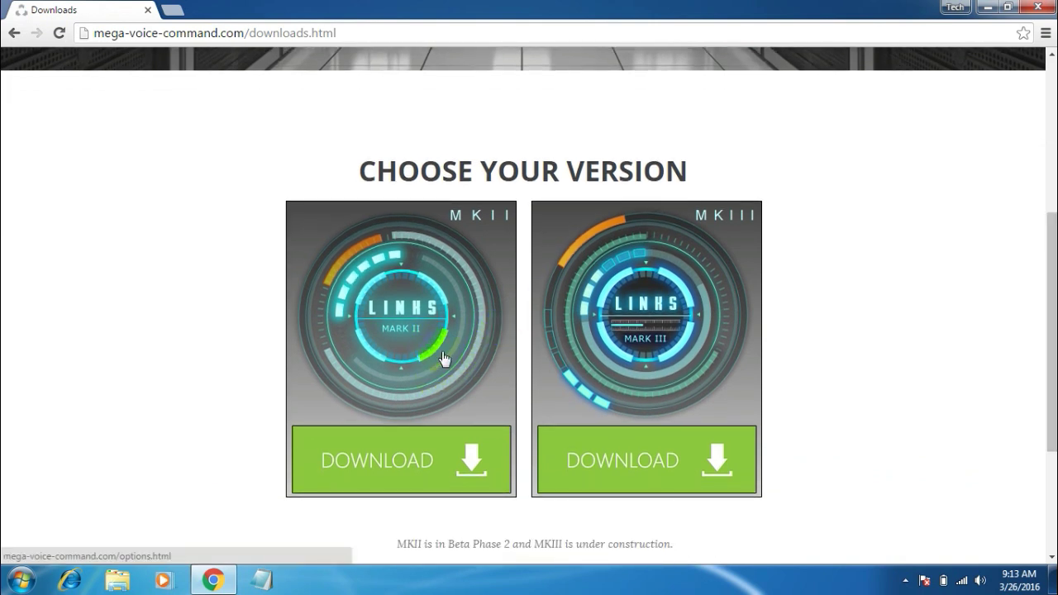
left_click(535, 291)
left_click(401, 469)
left_click(406, 456)
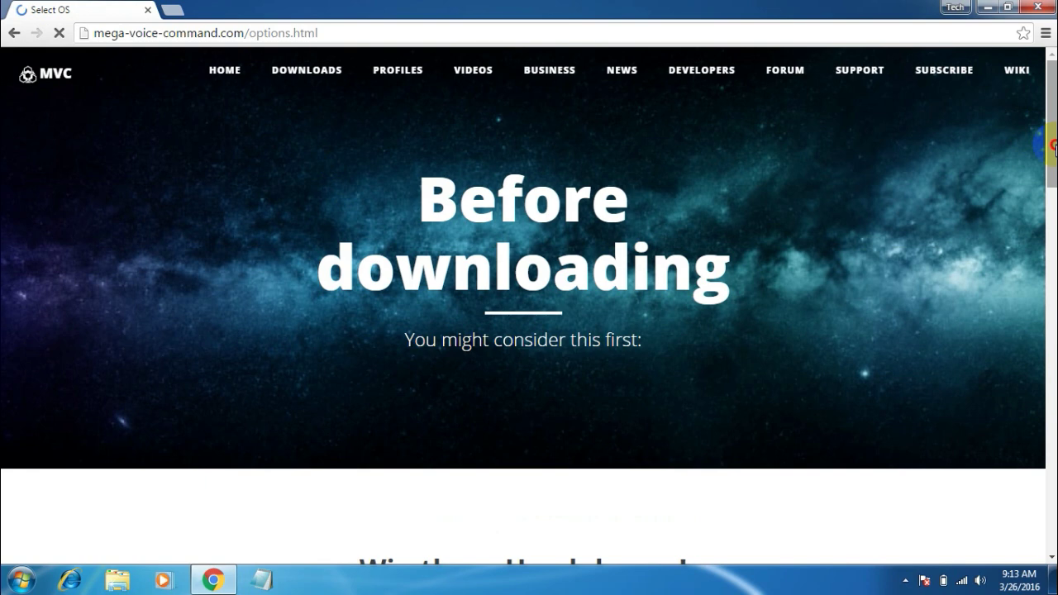
Scroll past the giveaway on the Before downloading page and pick Windows as the OS.
left_click_drag(1054, 149, 1054, 235)
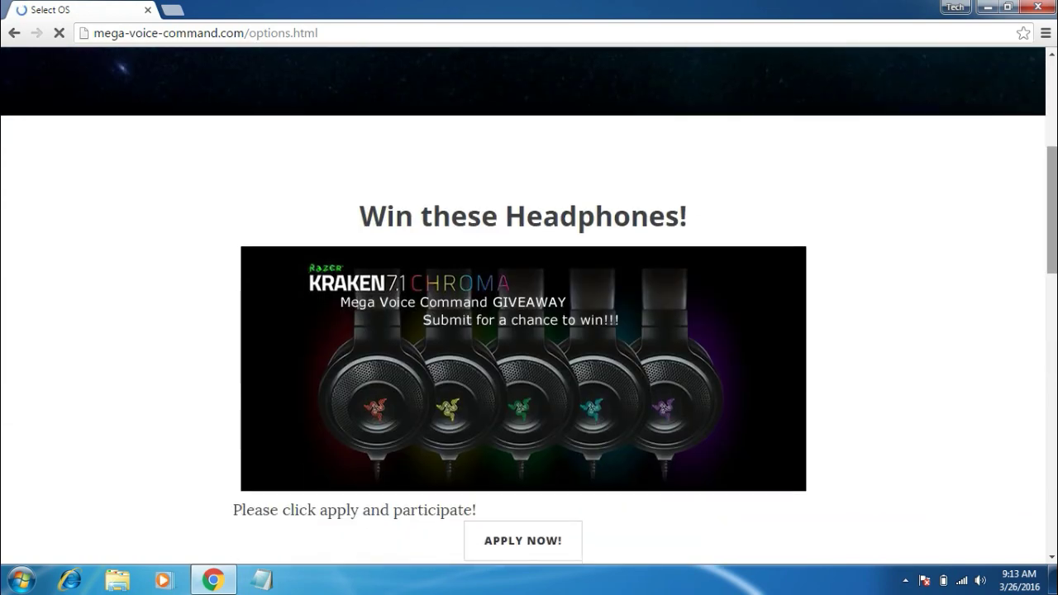
scroll(1039, 287, "down", 2)
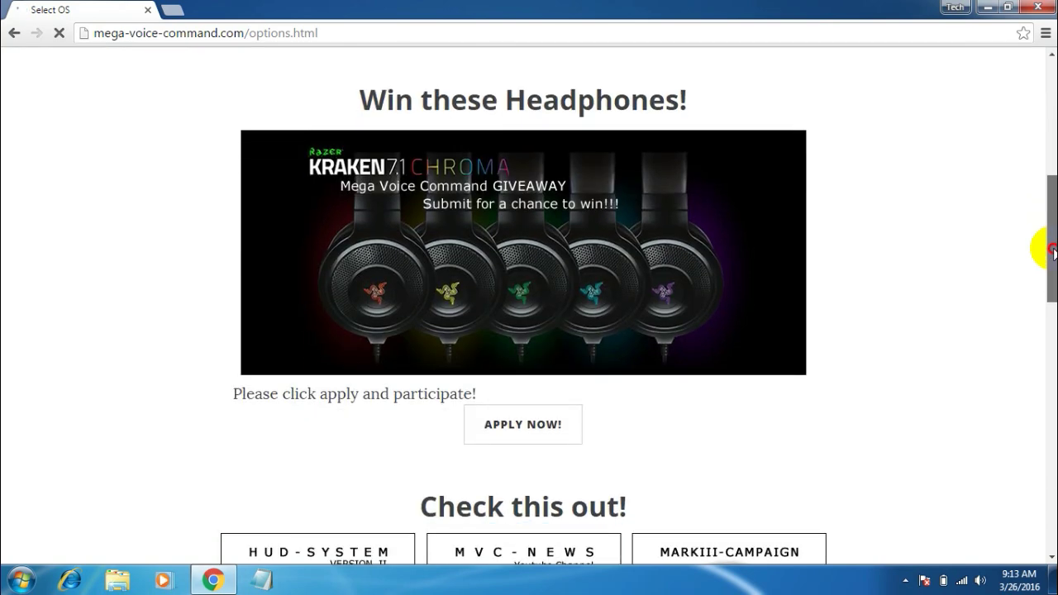
left_click_drag(1053, 250, 1053, 434)
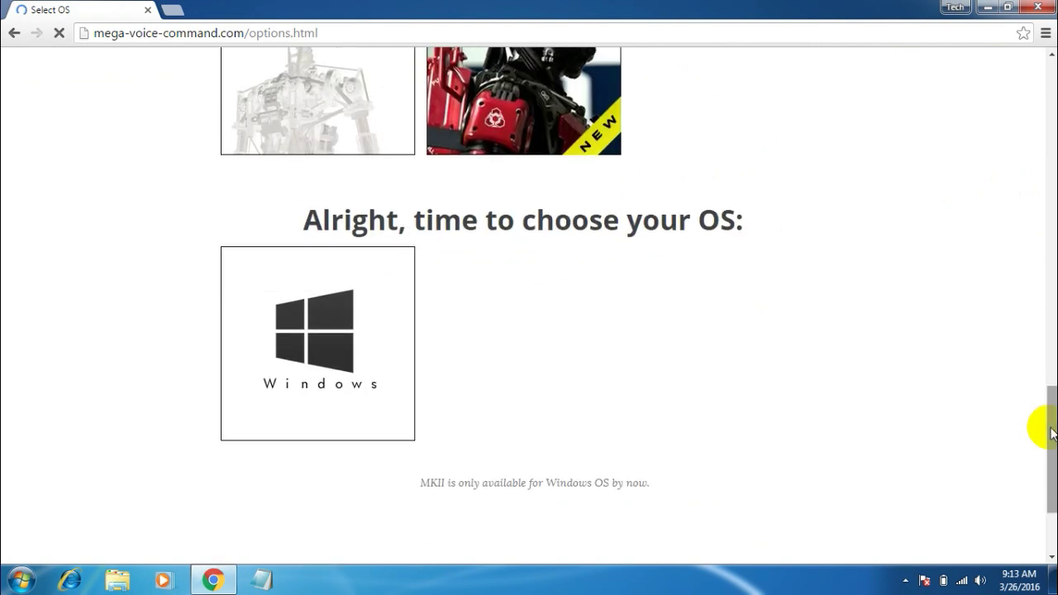
left_click(306, 357)
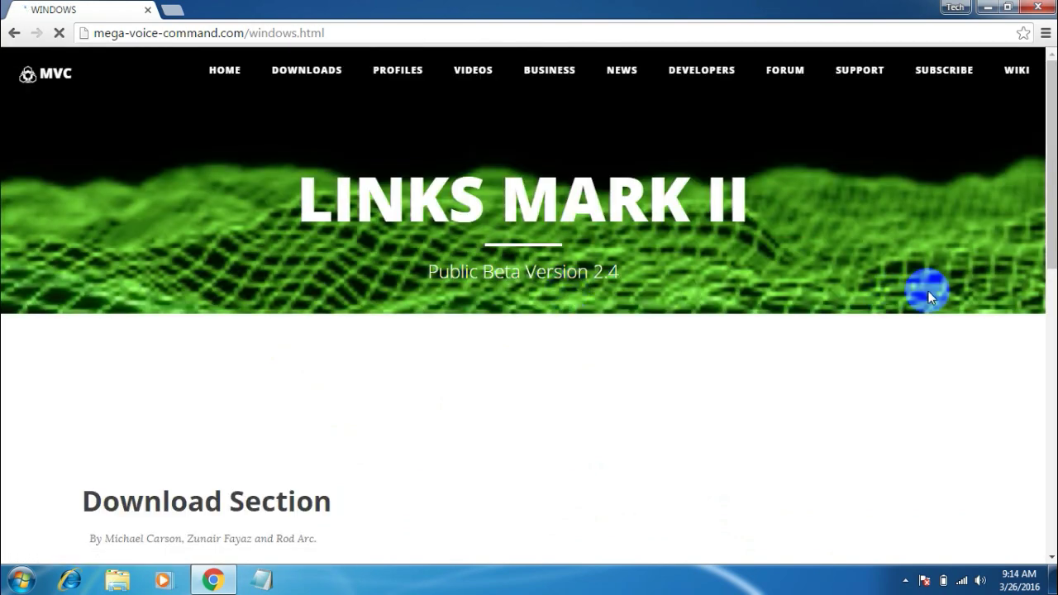
Scroll past the Download Section on the LINKS MARK II Windows page and hit the orange FREE DOWNLOAD button.
left_click_drag(1048, 225, 1044, 320)
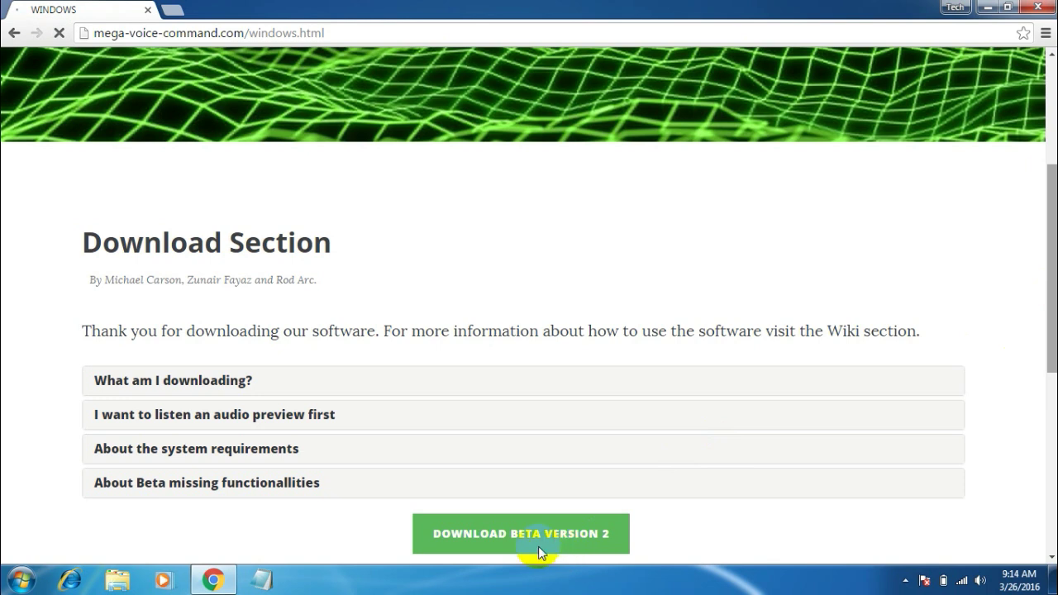
left_click(471, 537)
left_click(485, 537)
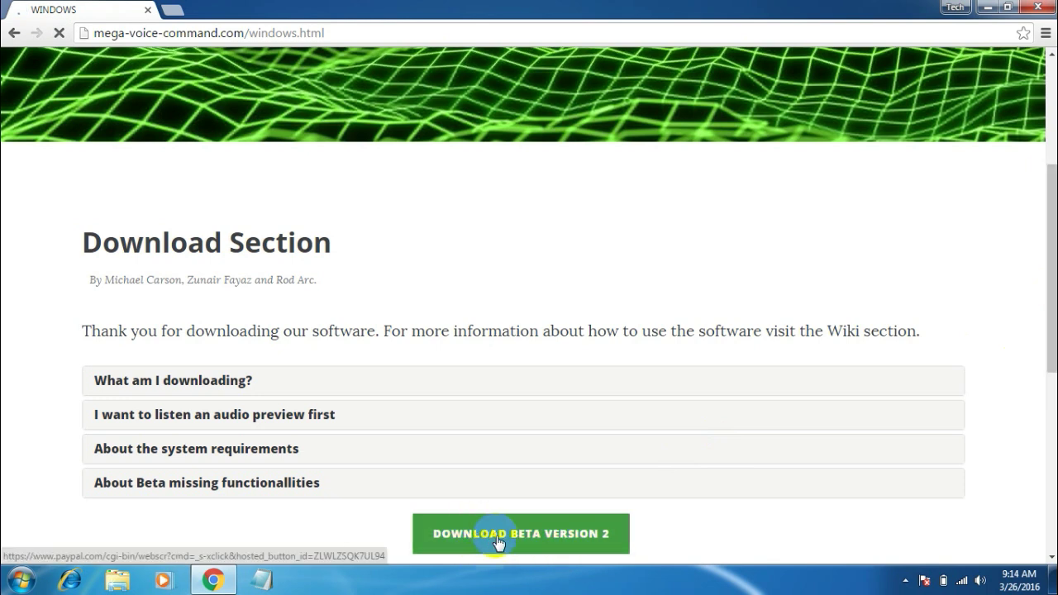
left_click(438, 553)
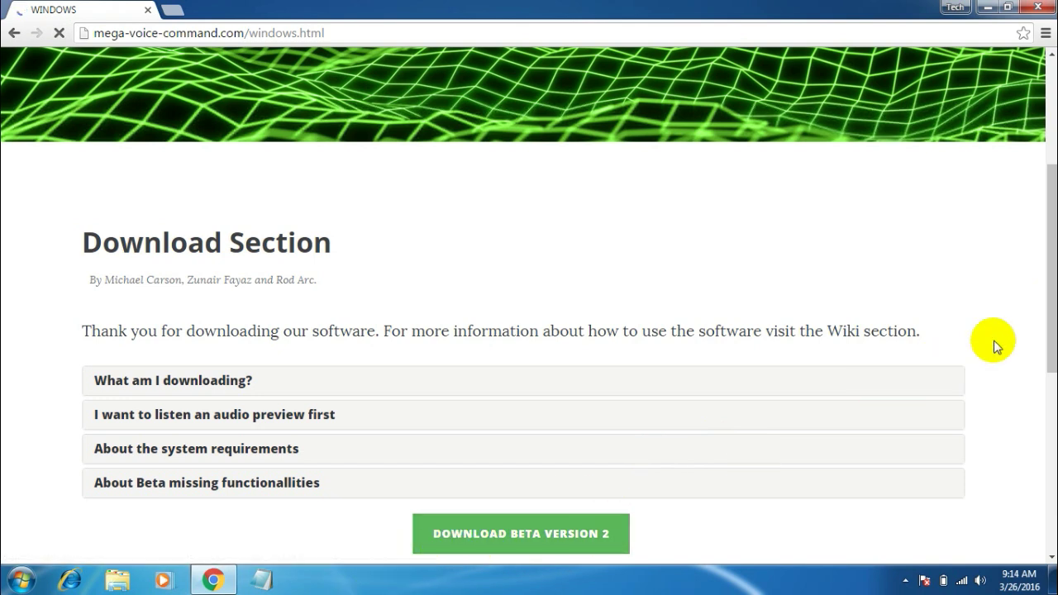
left_click_drag(1048, 329, 1050, 411)
left_click(571, 413)
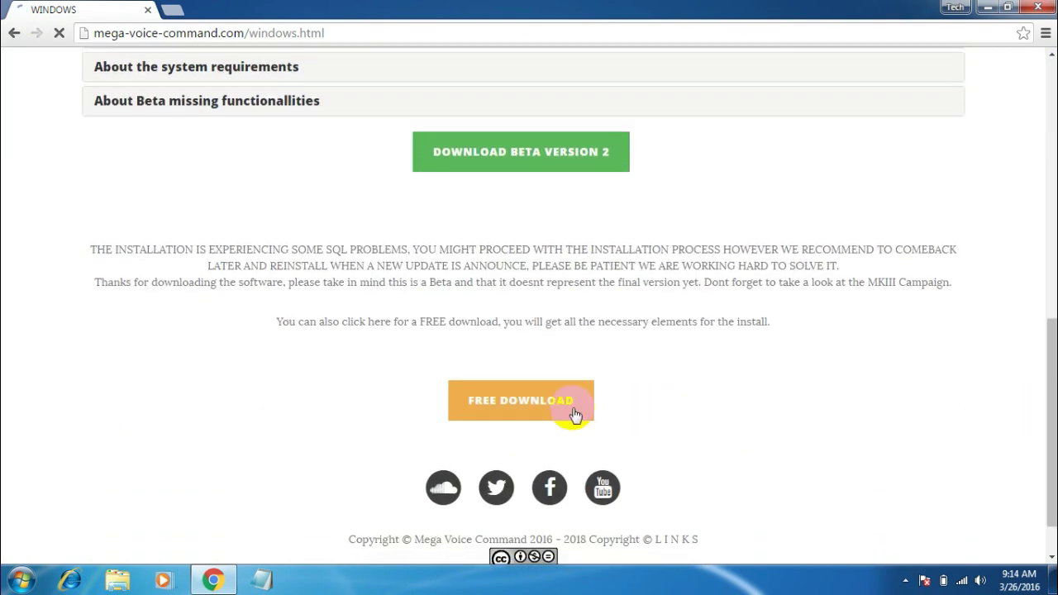
left_click(496, 405)
left_click(501, 402)
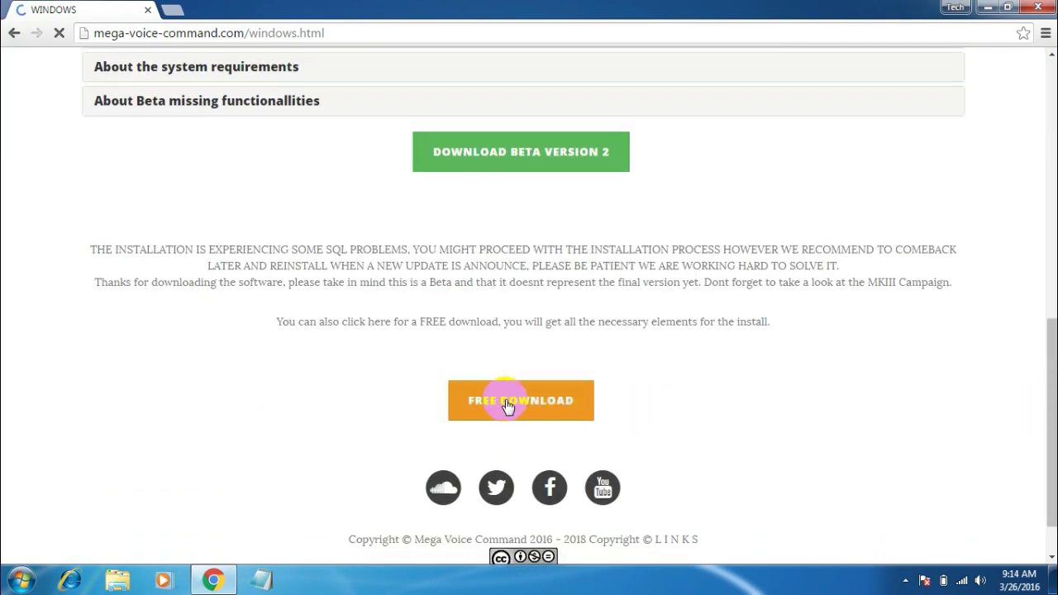
left_click(507, 405)
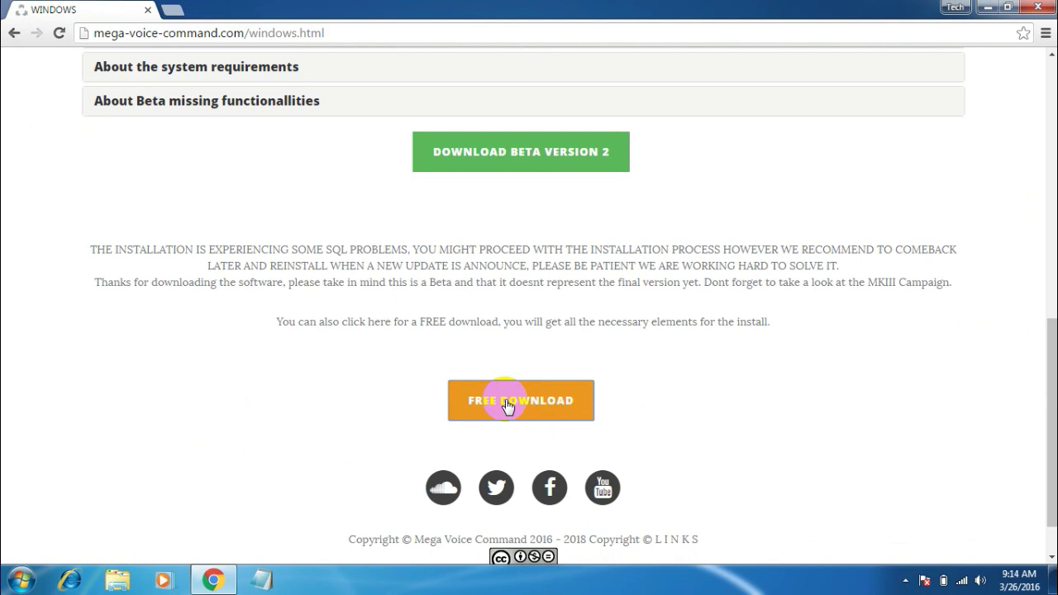
left_click(507, 405)
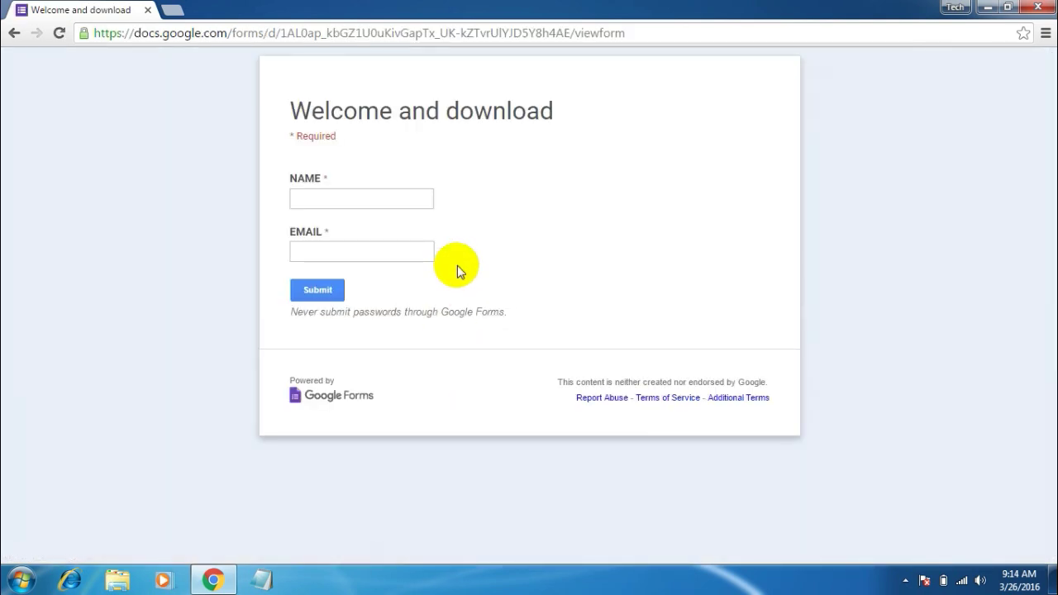
Enter the user's name in NAME and their e-mail address in EMAIL, then submit the form.
left_click(355, 200)
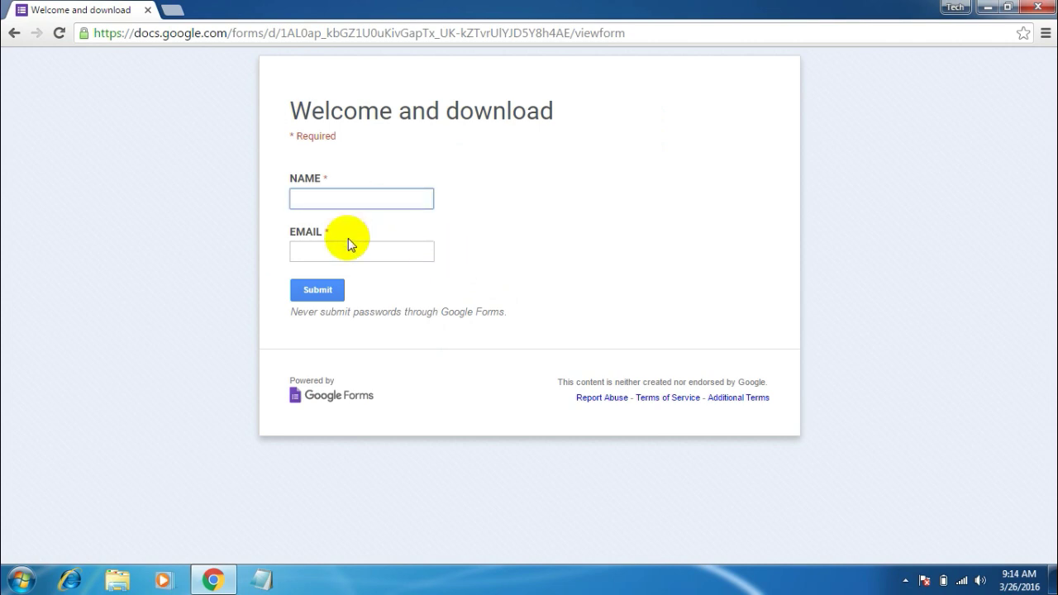
type("Tech Raj")
key("Tab")
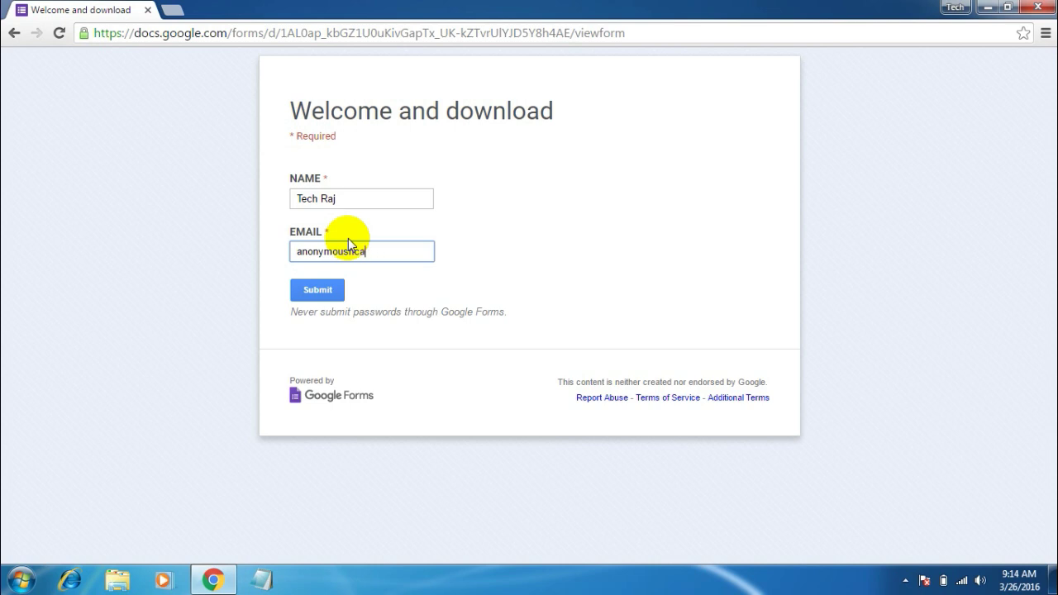
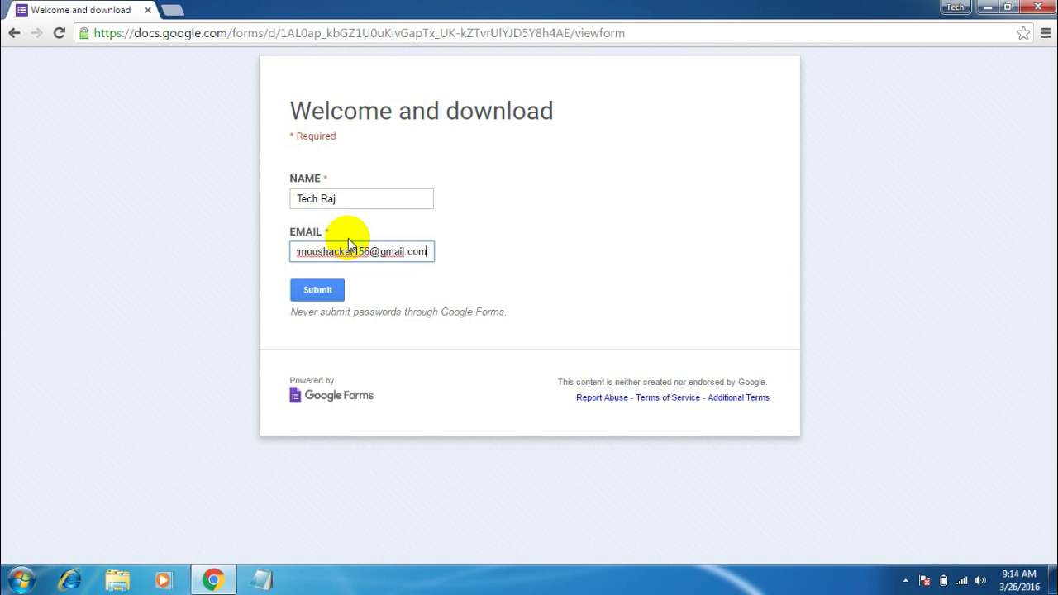
left_click(331, 290)
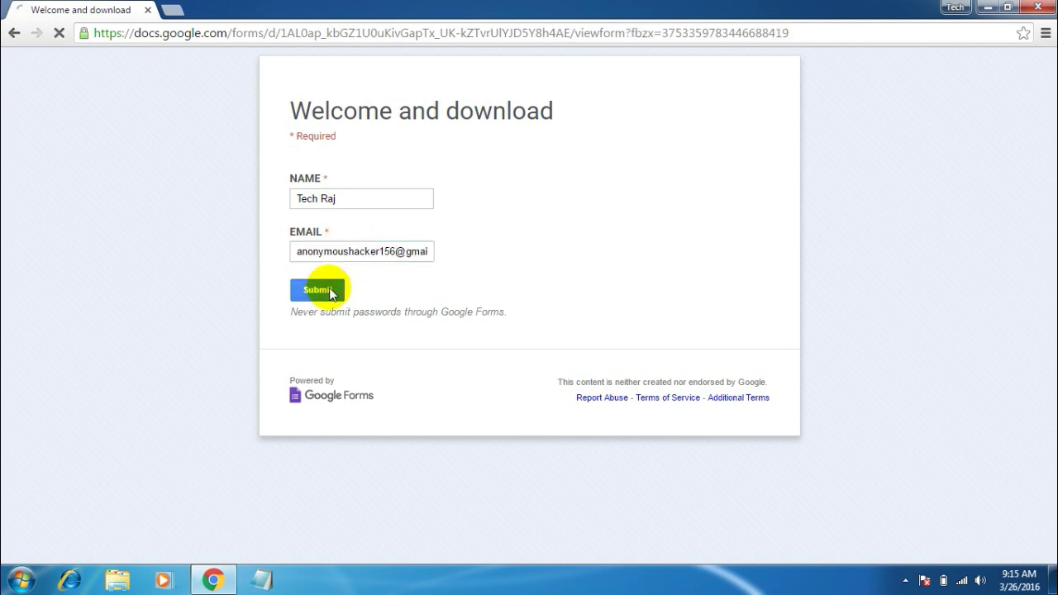
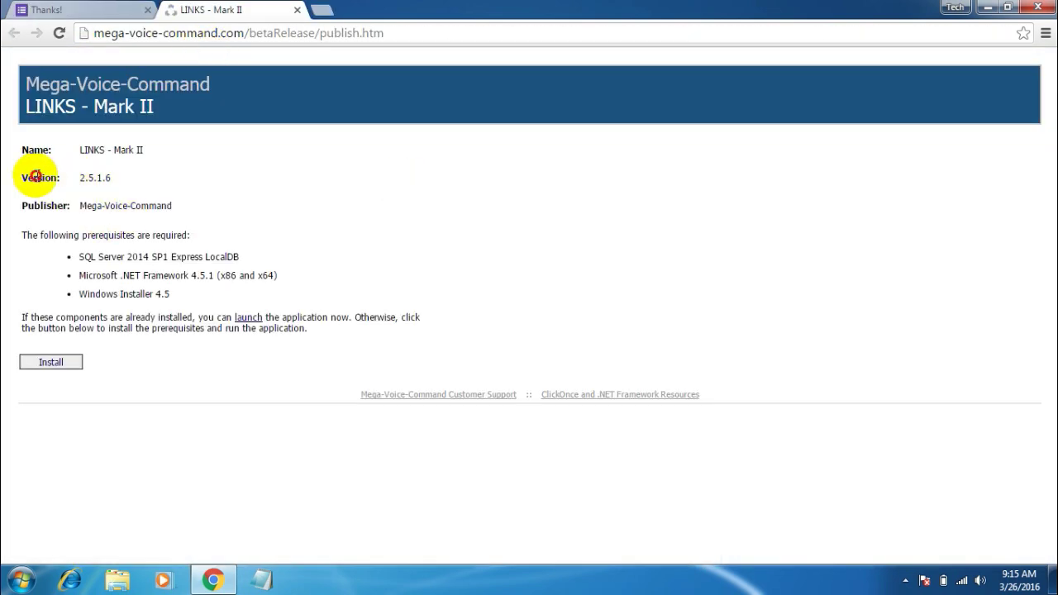
Review the version and prerequisite details (SQL Server, .NET, Windows Installer) on the publish page.
left_click_drag(37, 178, 144, 279)
left_click(144, 279)
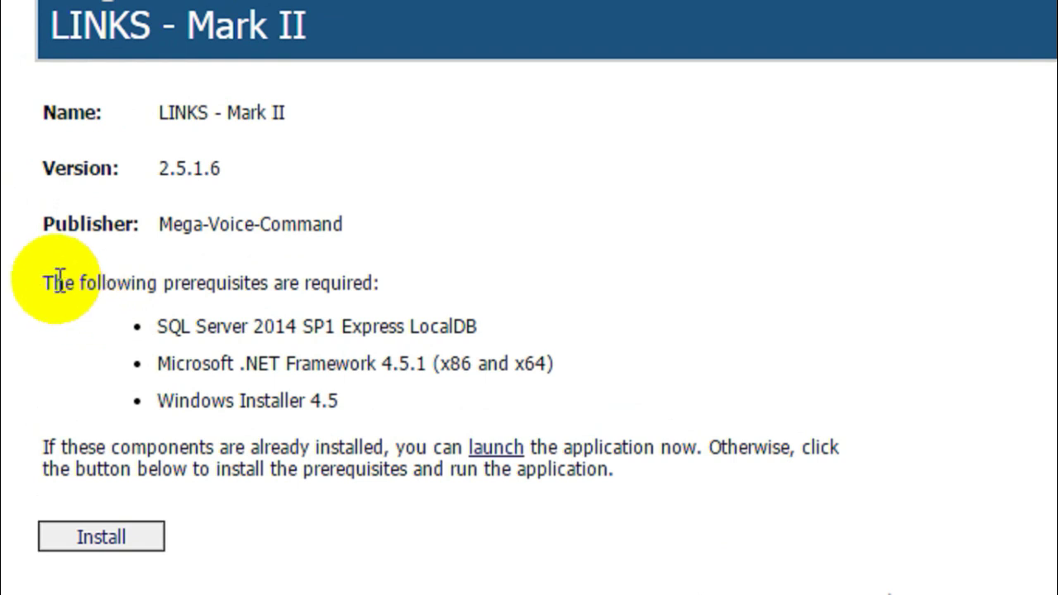
left_click_drag(177, 331, 234, 354)
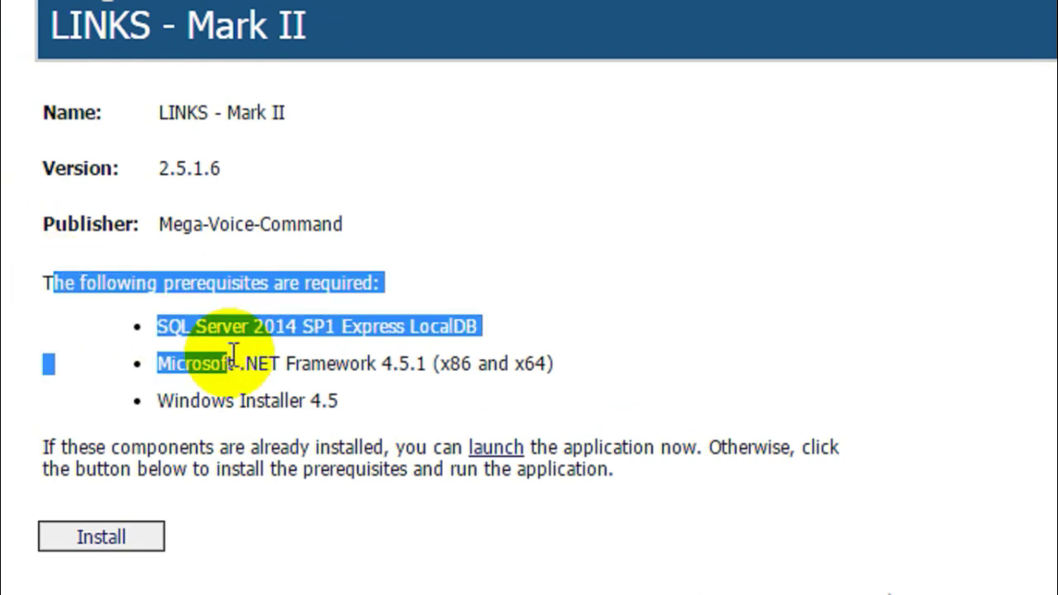
left_click(233, 354)
left_click_drag(156, 324, 266, 347)
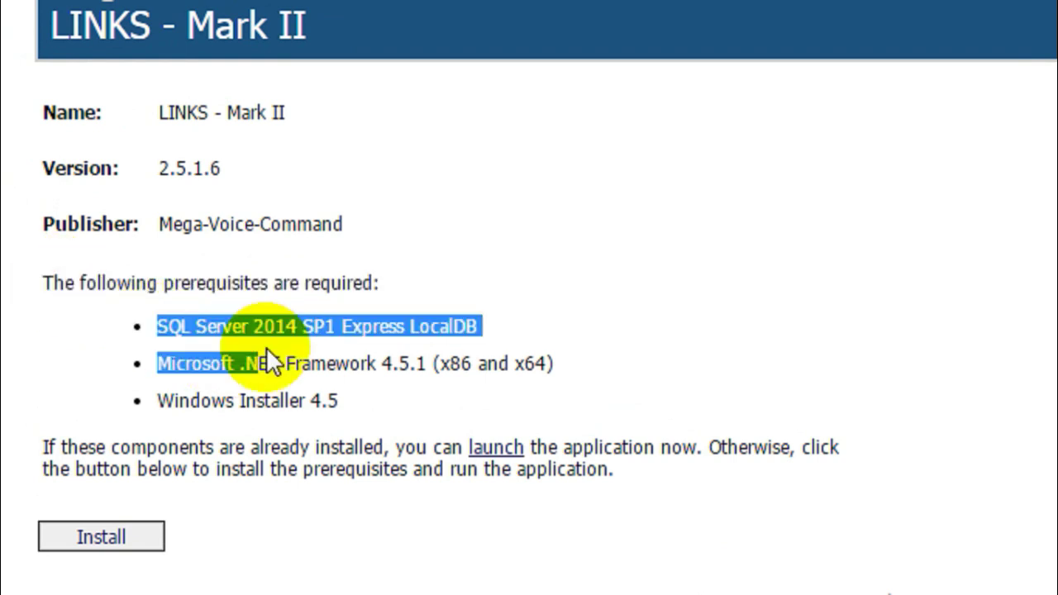
left_click(254, 361)
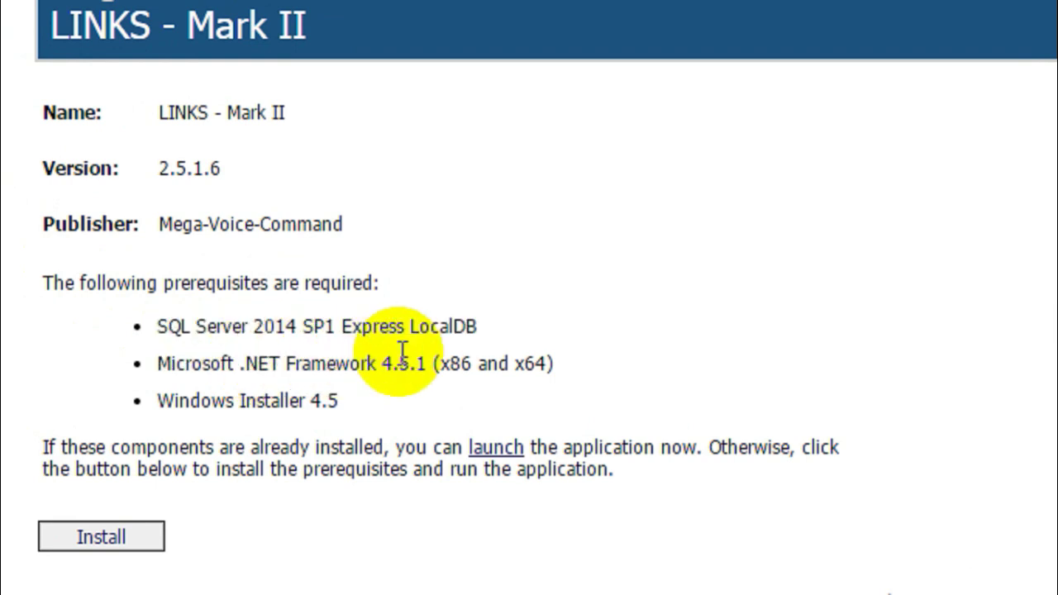
left_click_drag(240, 402, 303, 402)
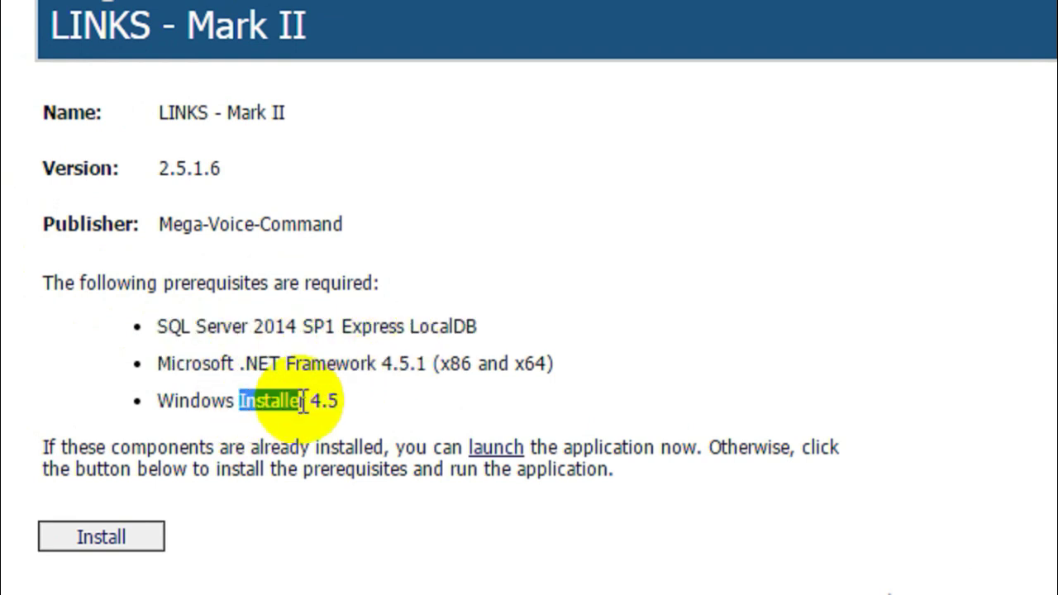
left_click(301, 401)
Download the installer with its prerequisites as setup (1).exe and open it.
scroll(157, 488, "down", 1)
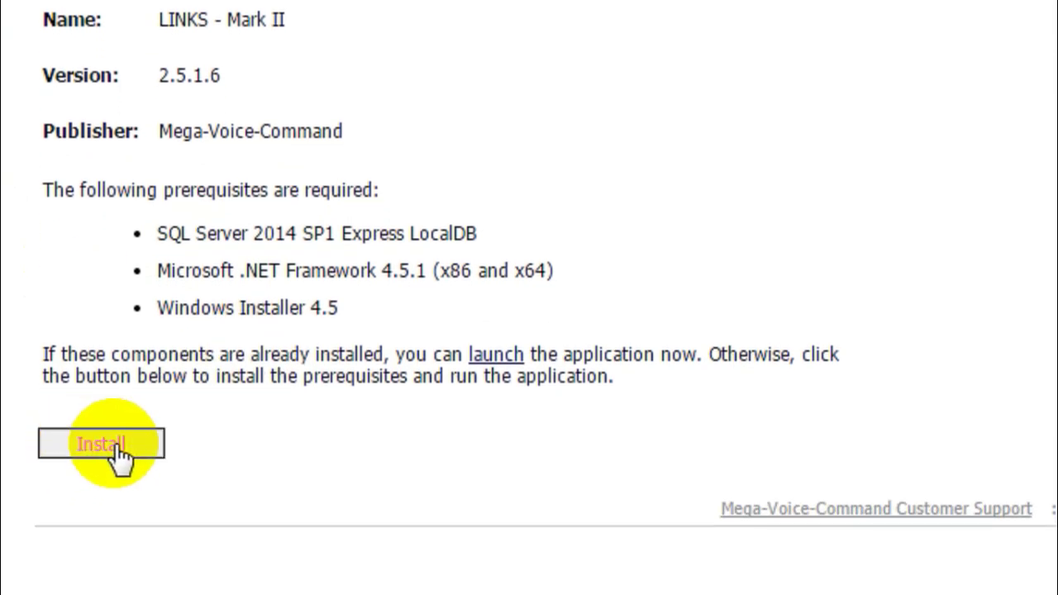
left_click(101, 443)
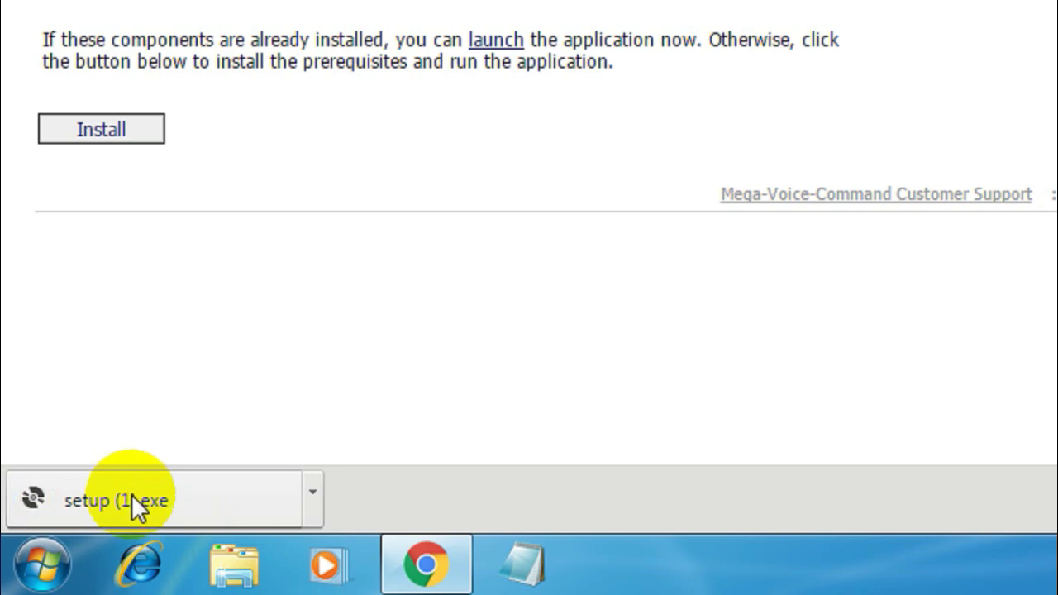
left_click(108, 499)
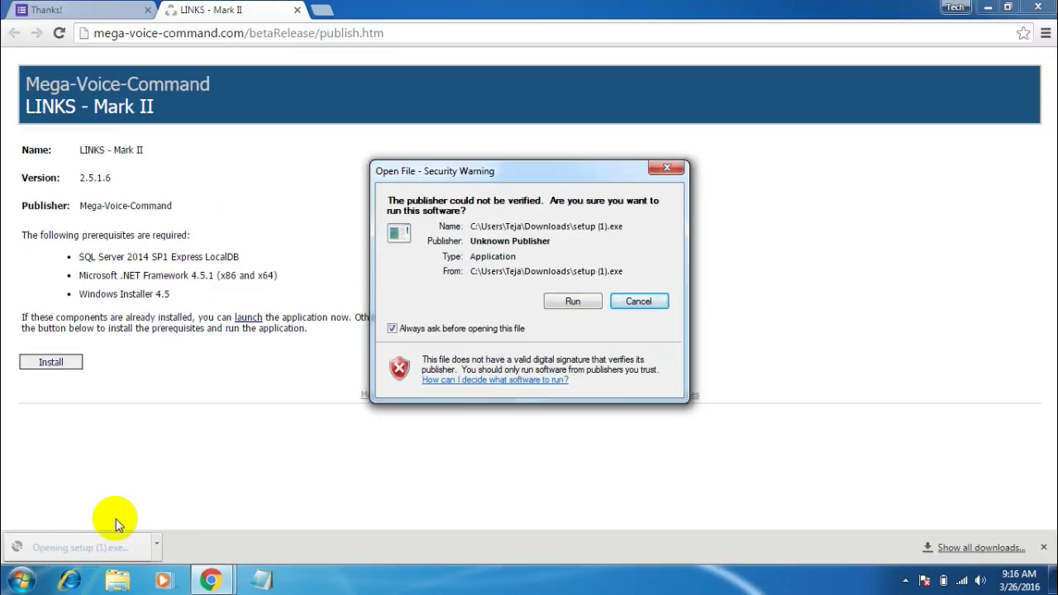
Allow the unverified setup (1).exe to run and move its launching windows aside.
left_click(584, 308)
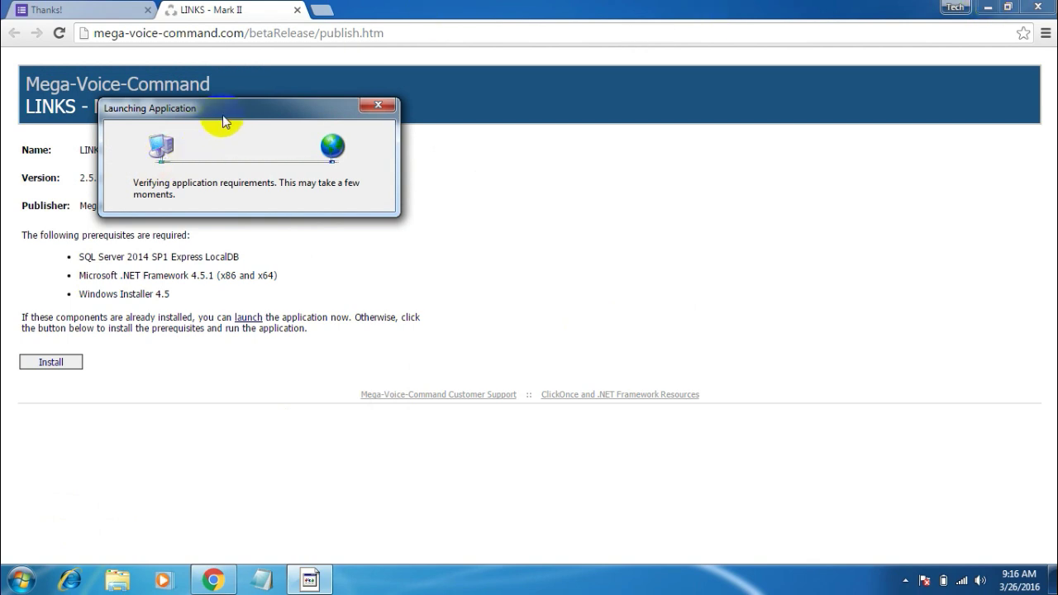
left_click_drag(220, 116, 398, 174)
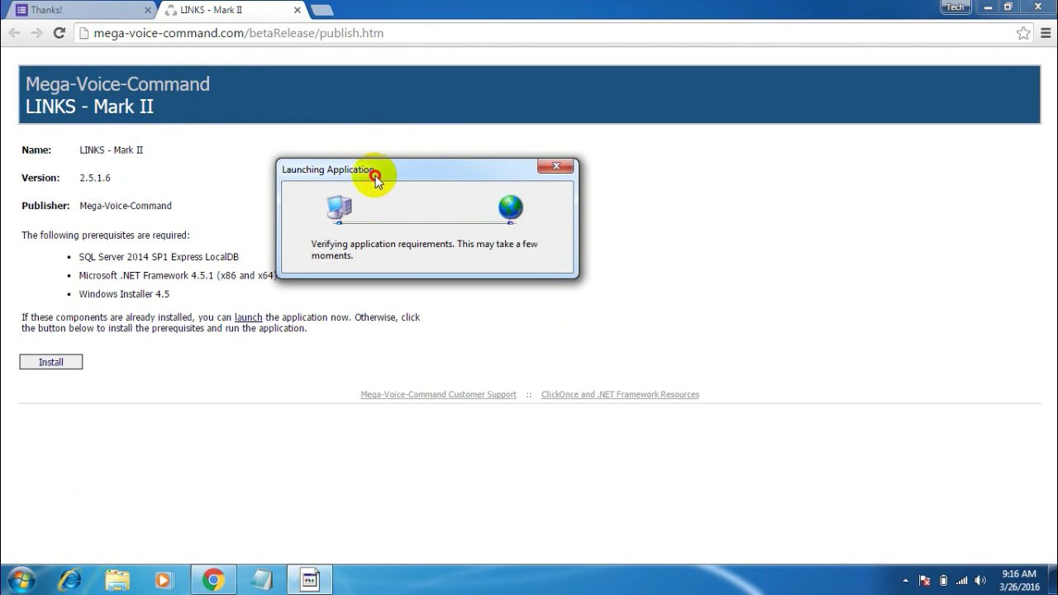
left_click_drag(374, 174, 375, 177)
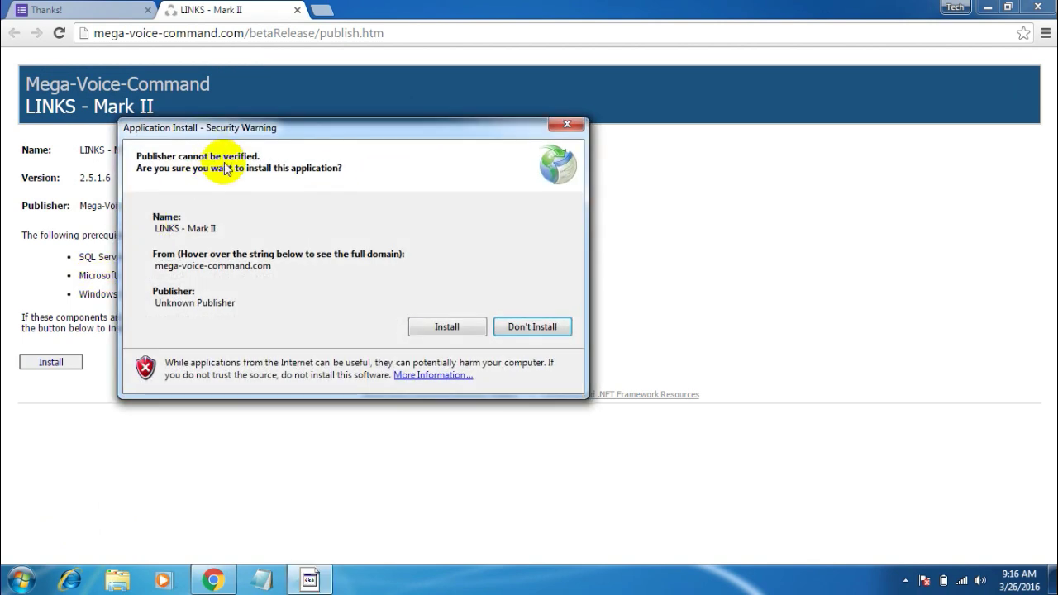
left_click_drag(207, 135, 486, 215)
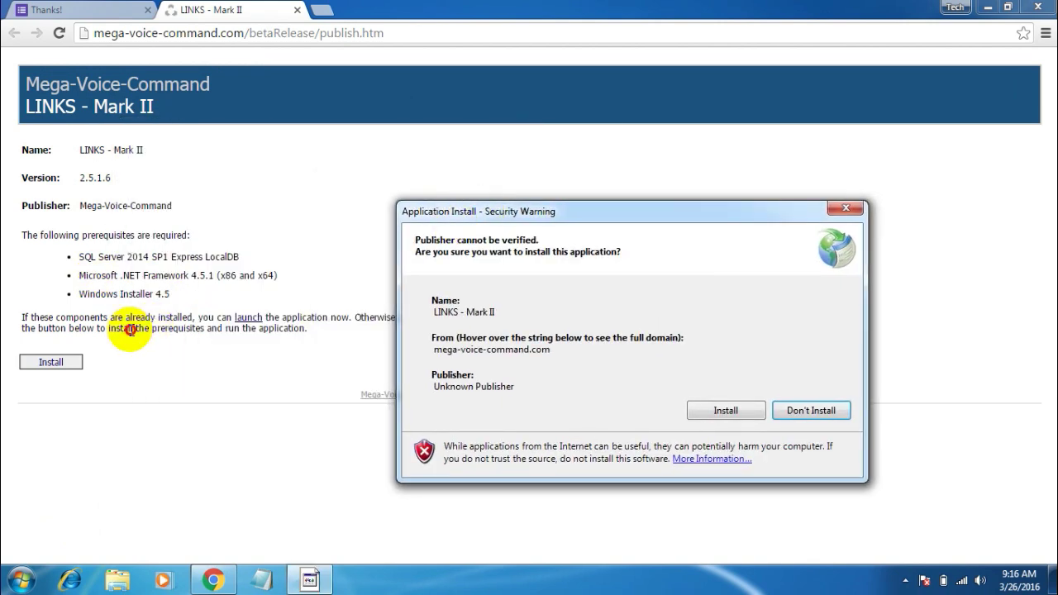
left_click(115, 324)
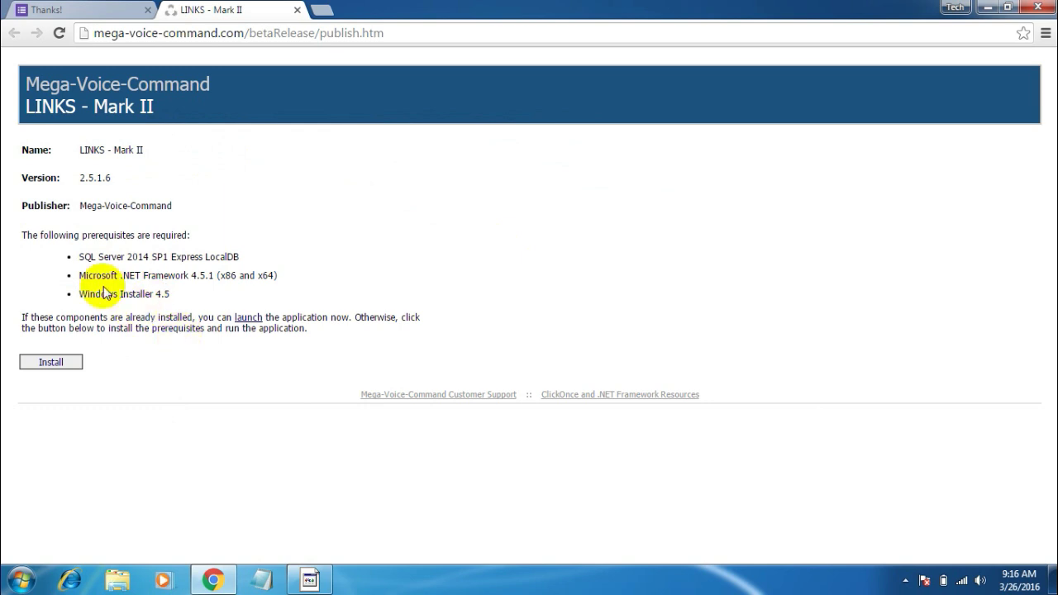
Check the three prerequisites on the install page, then bring back the install security warning.
left_click_drag(80, 256, 177, 295)
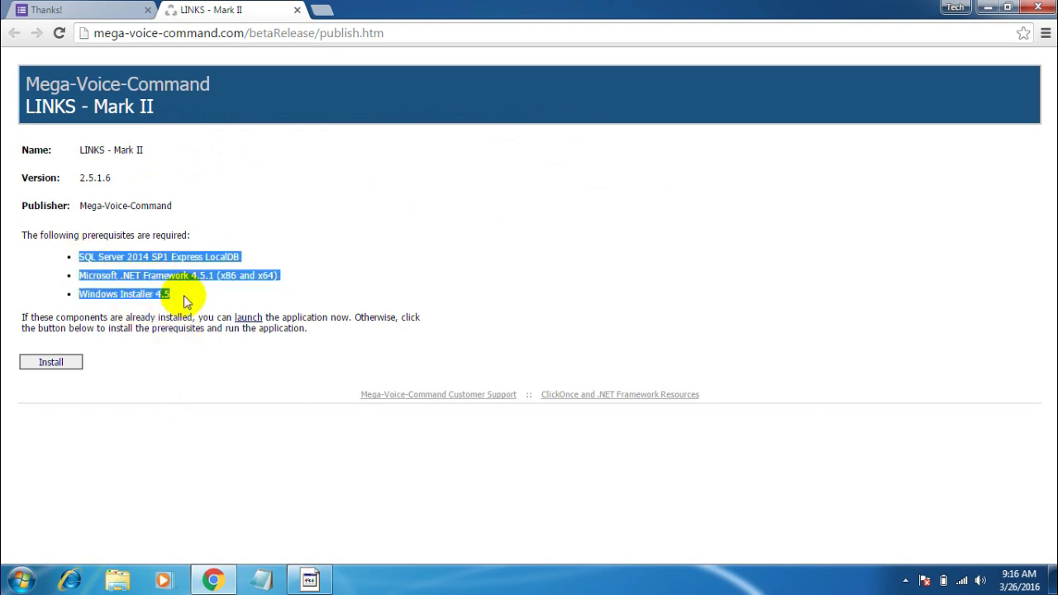
left_click(184, 300)
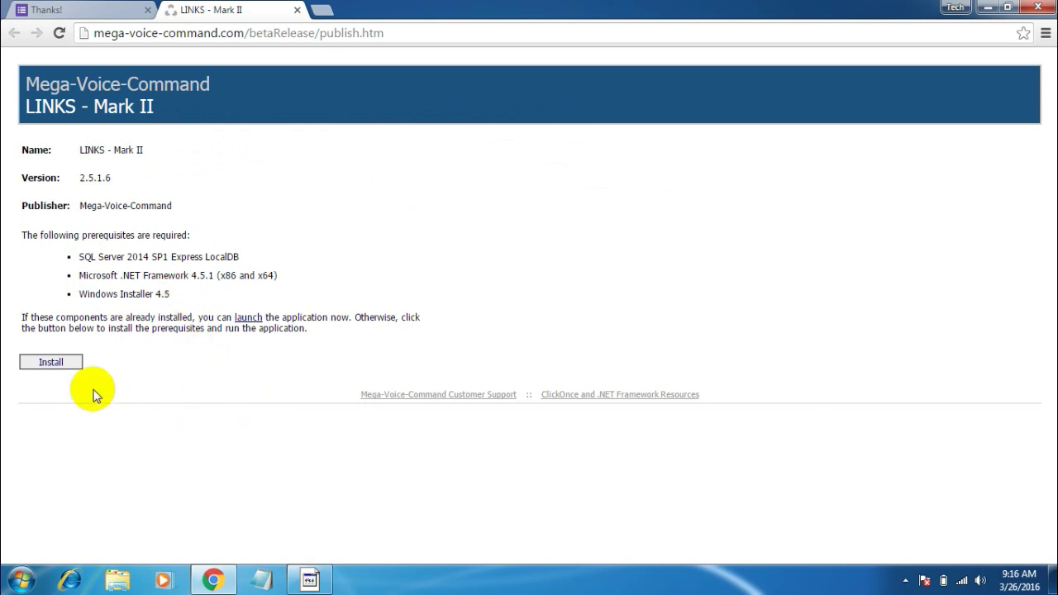
left_click(309, 578)
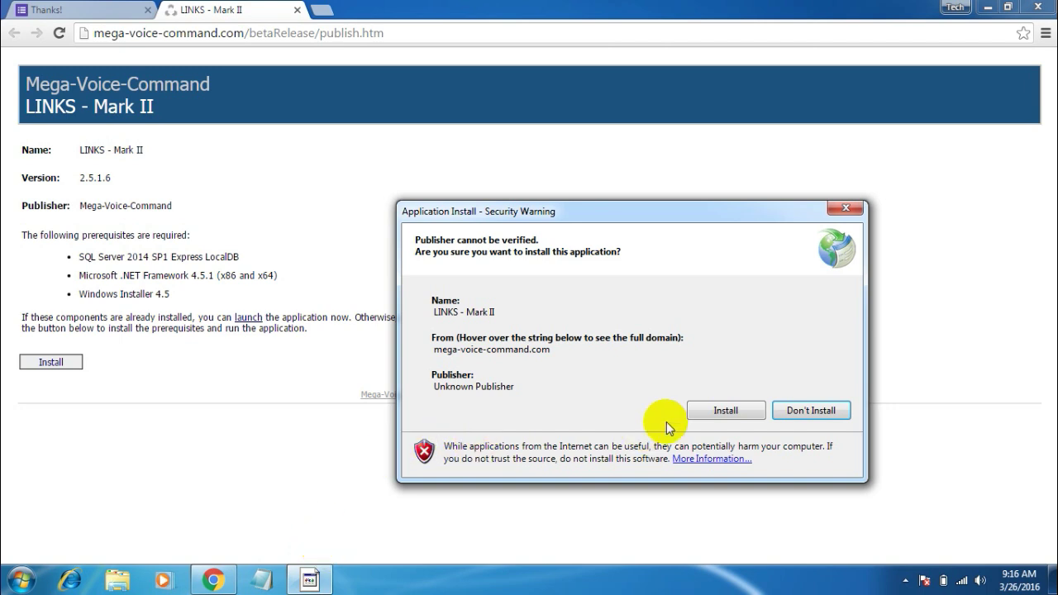
left_click_drag(576, 220, 558, 209)
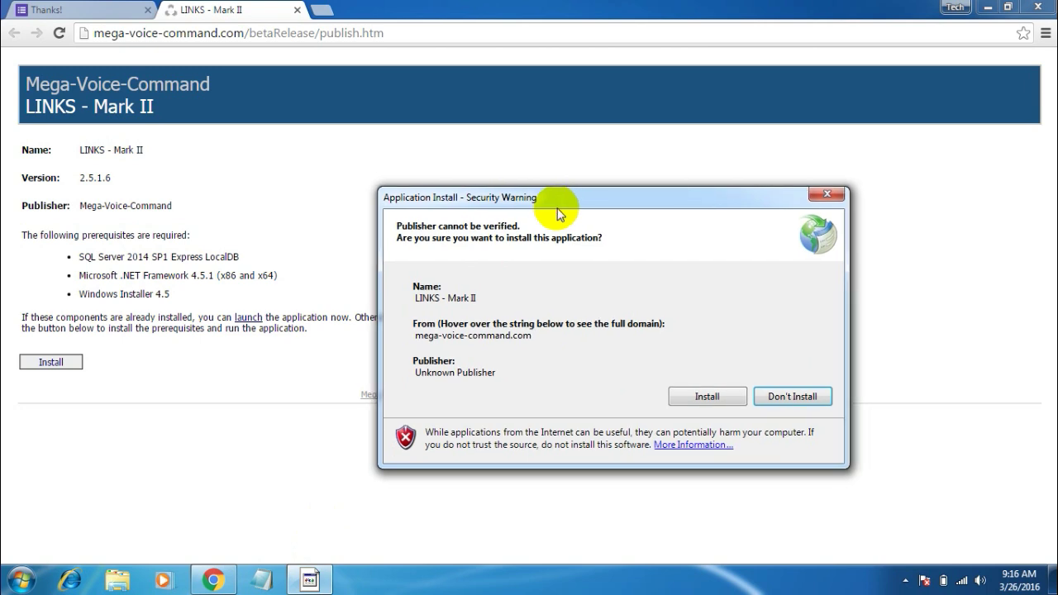
Approve installing LINKS - Mark II from mega-voice-command.com and let the installation complete.
left_click(704, 397)
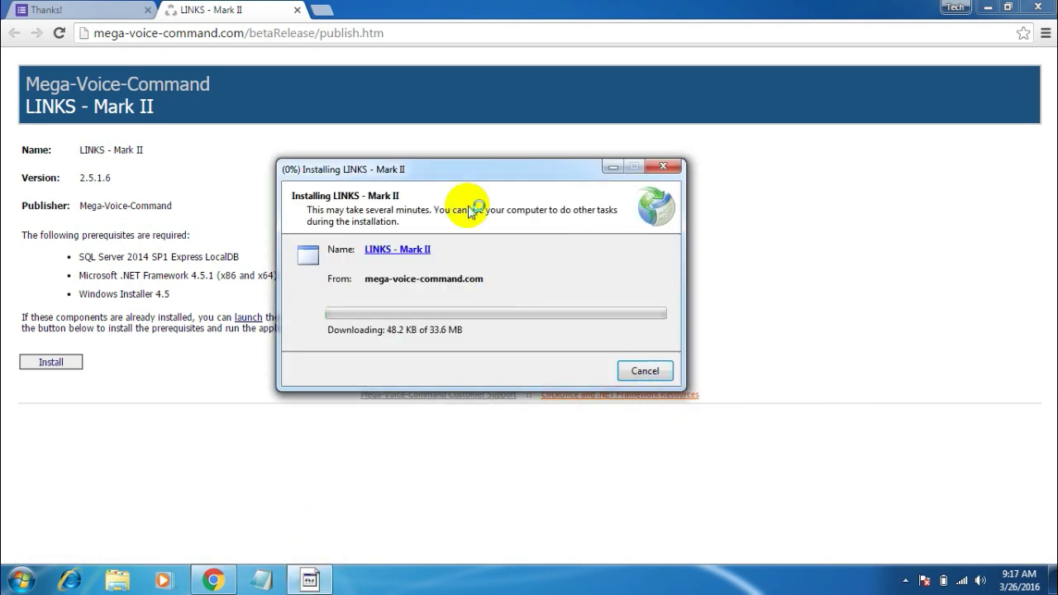
left_click_drag(439, 182, 479, 179)
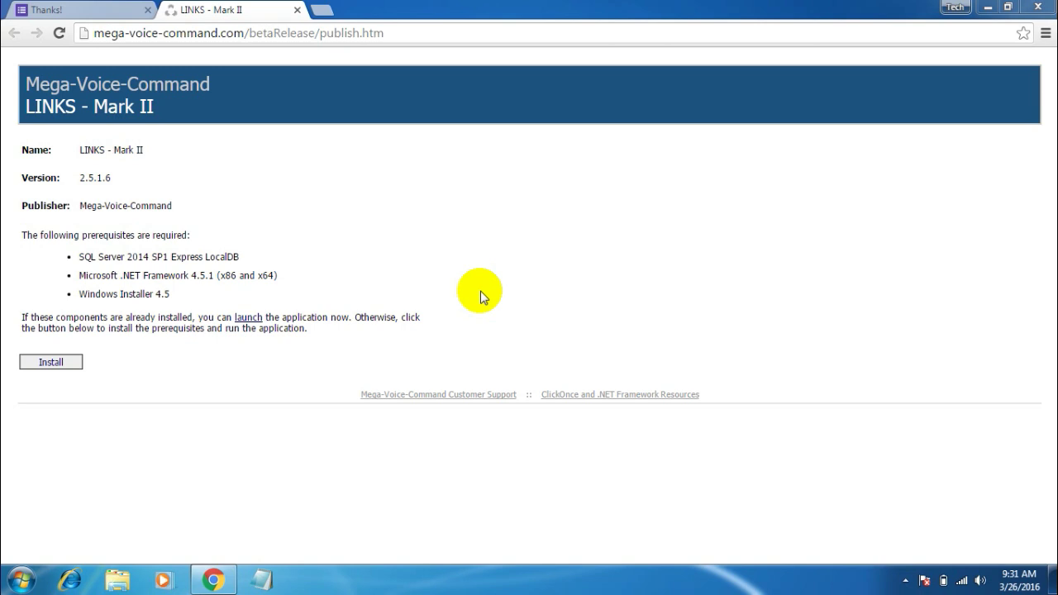
Minimize Chrome and start LINKS - Mark II from the Windows Start menu.
double_click(687, 6)
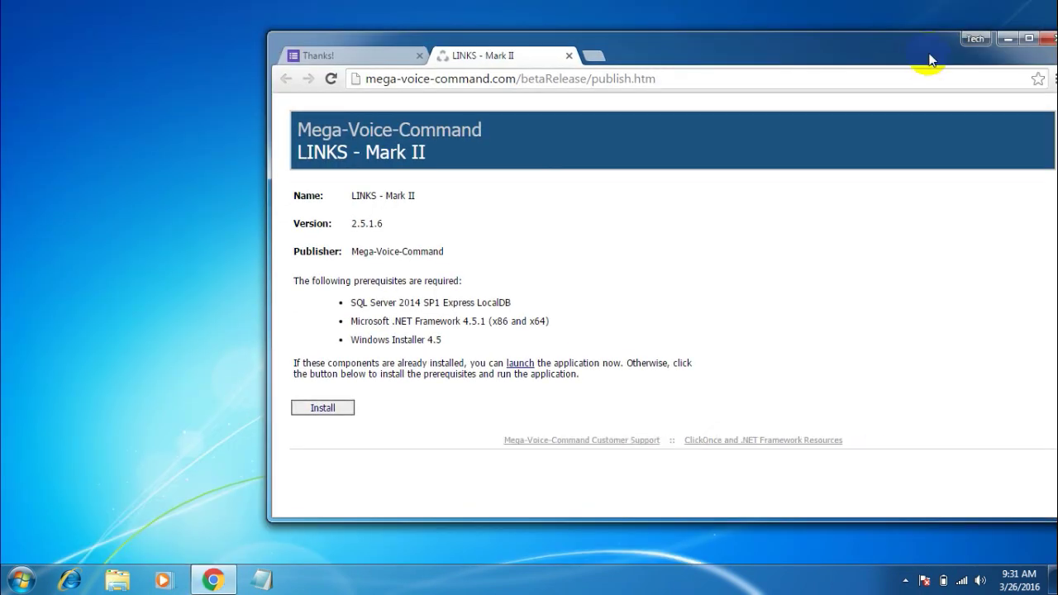
left_click(1007, 38)
key("super")
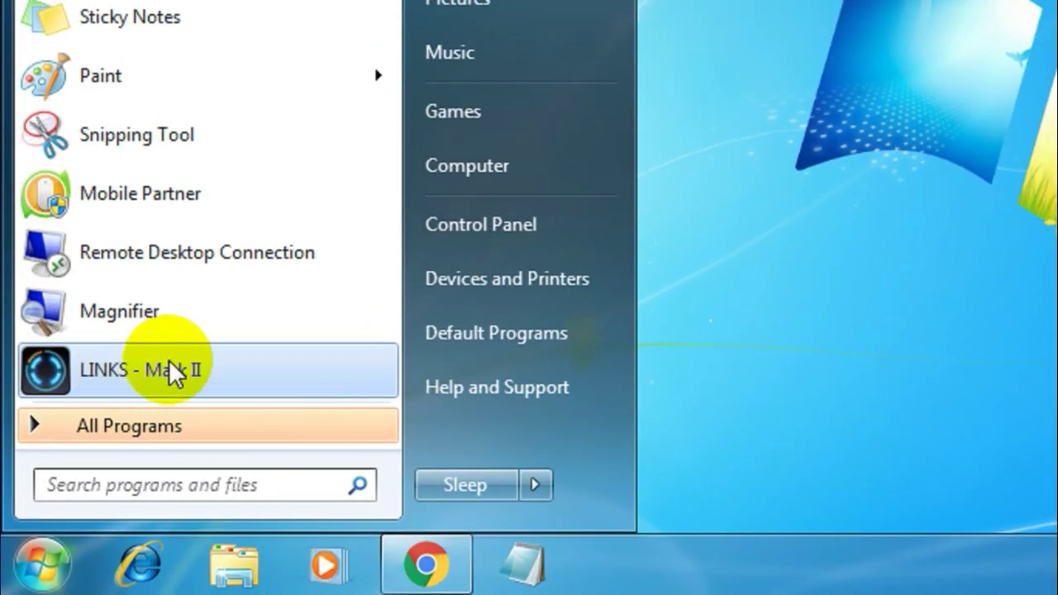
left_click(147, 363)
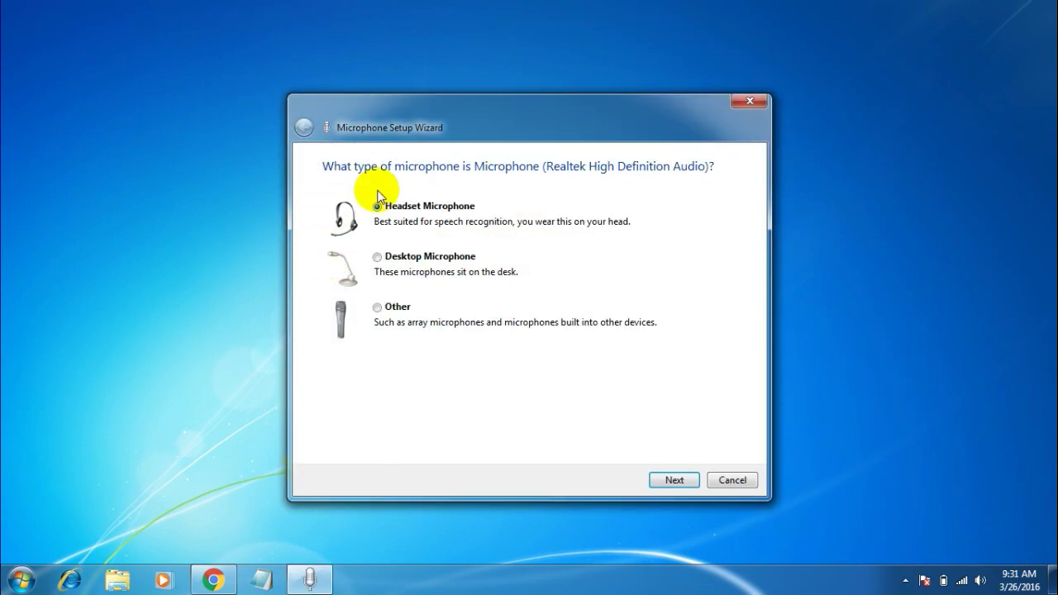
Choose Headset Microphone and step the wizard past the placement tips to the volume test.
left_click_drag(460, 128, 447, 110)
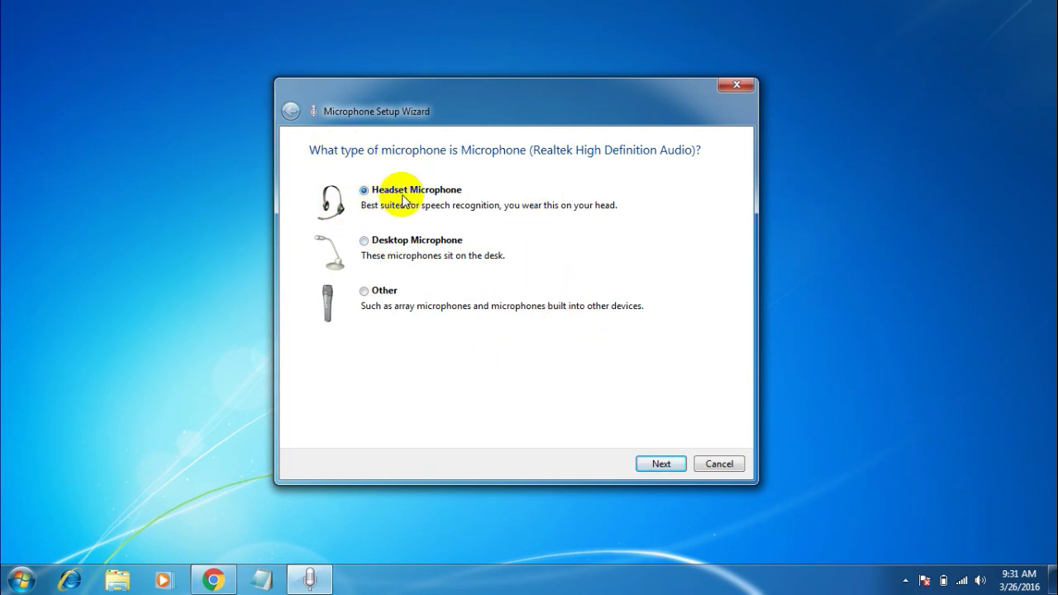
left_click(669, 465)
left_click(668, 463)
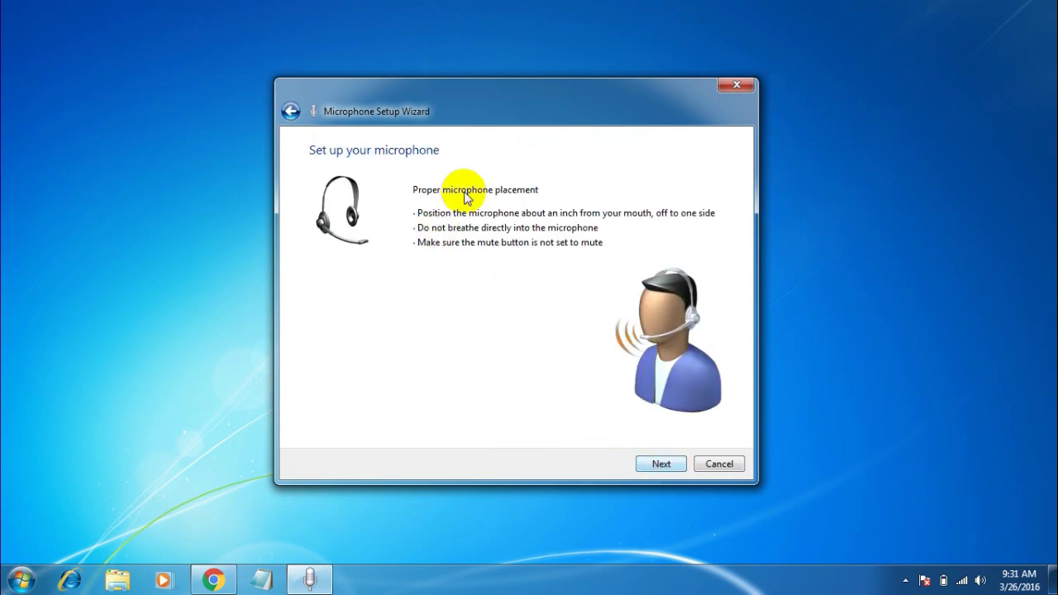
left_click_drag(414, 92, 378, 86)
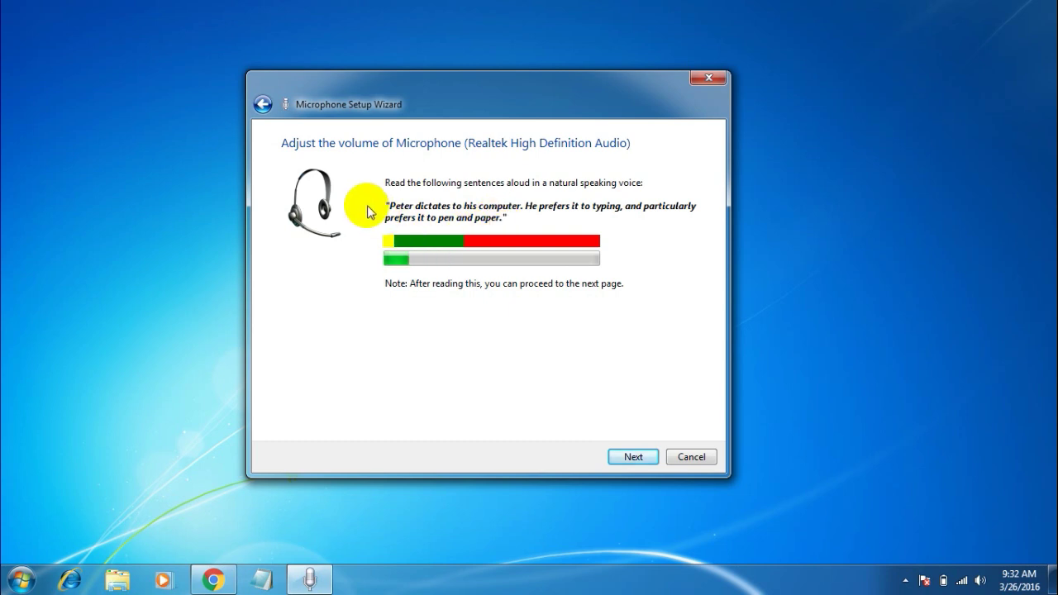
key("Return")
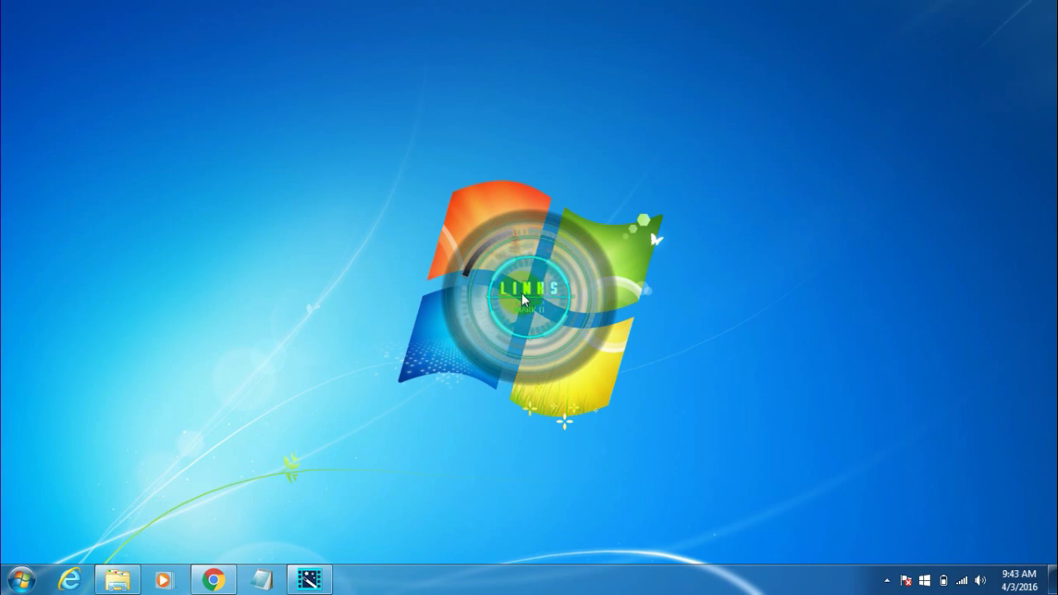
Open the quick options arc on the running LINKS Mark II ring.
left_click(574, 226)
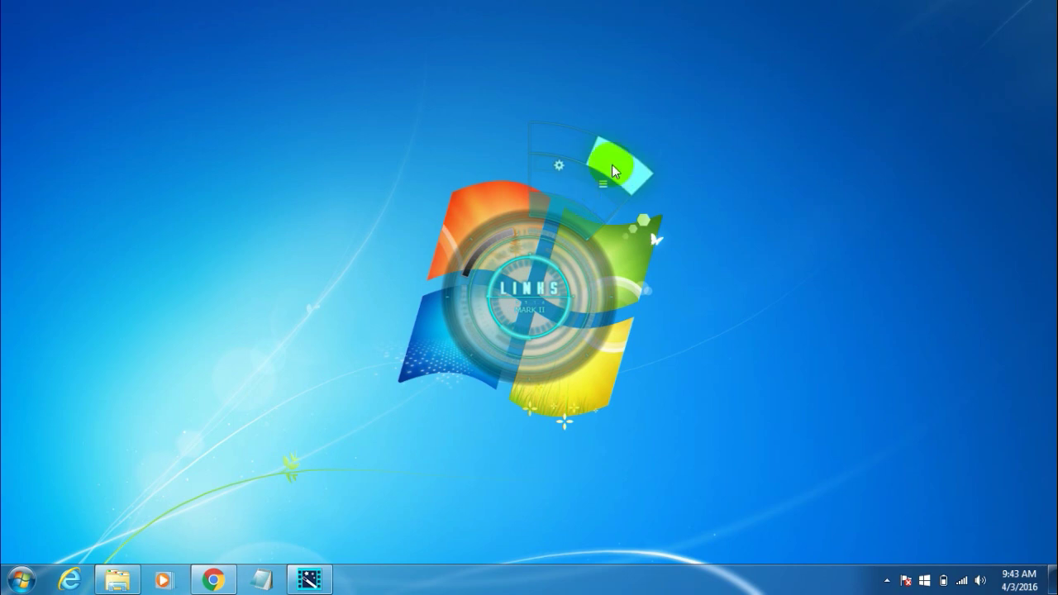
Open the Command System window from the LINKS arc menu.
left_click(613, 166)
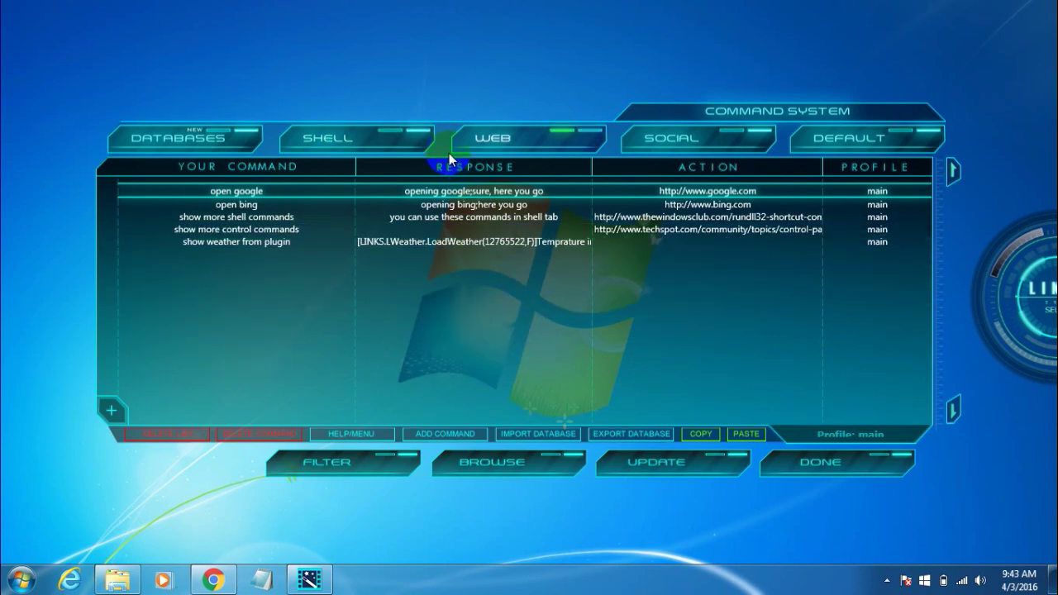
Browse the SHELL, WEB and SOCIAL command lists, ending on the good morning command list.
left_click(331, 138)
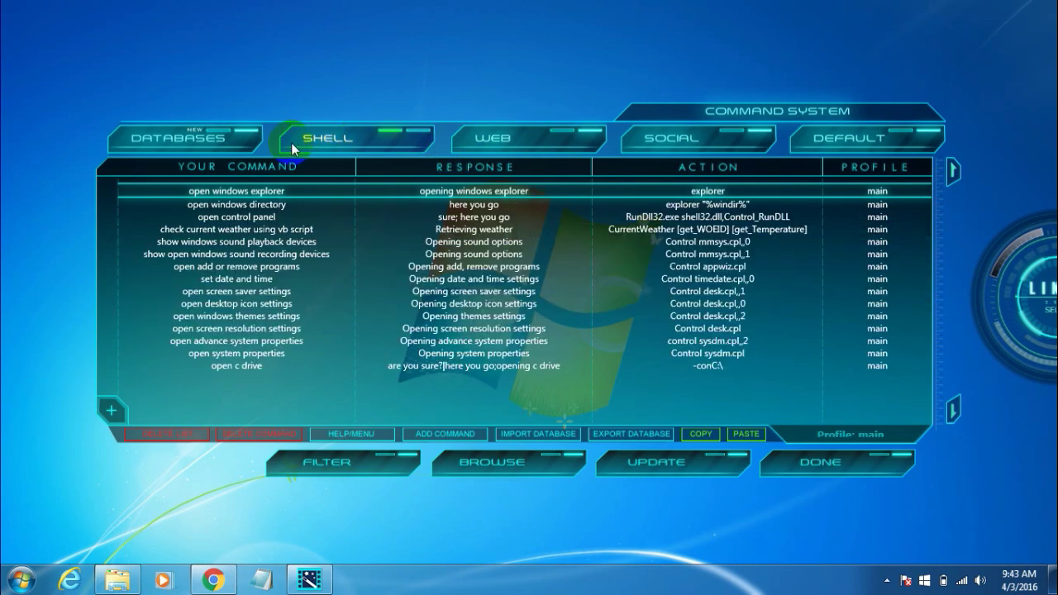
left_click(472, 142)
left_click(684, 134)
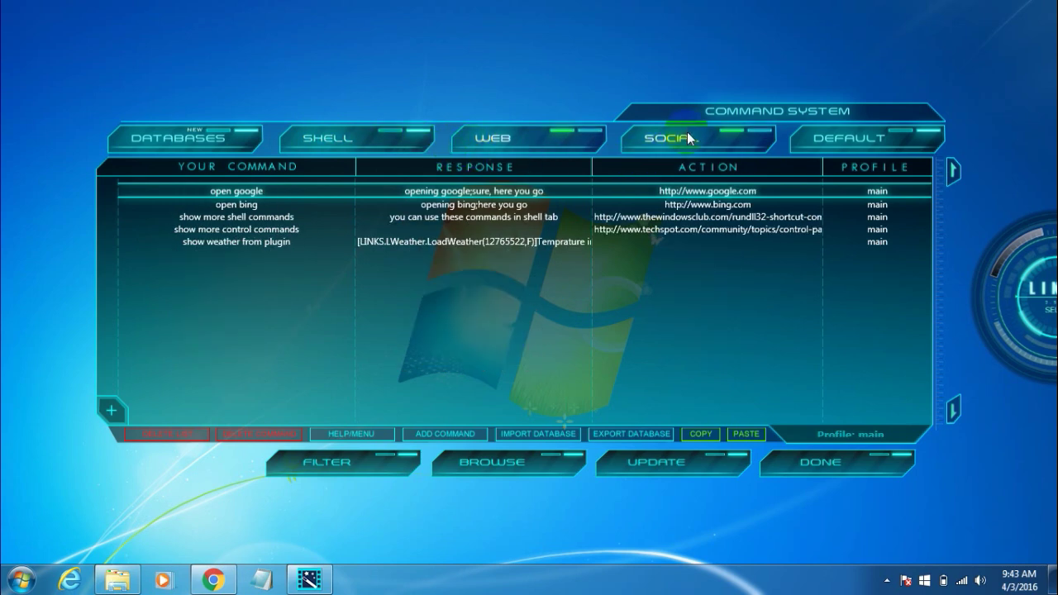
left_click(642, 139)
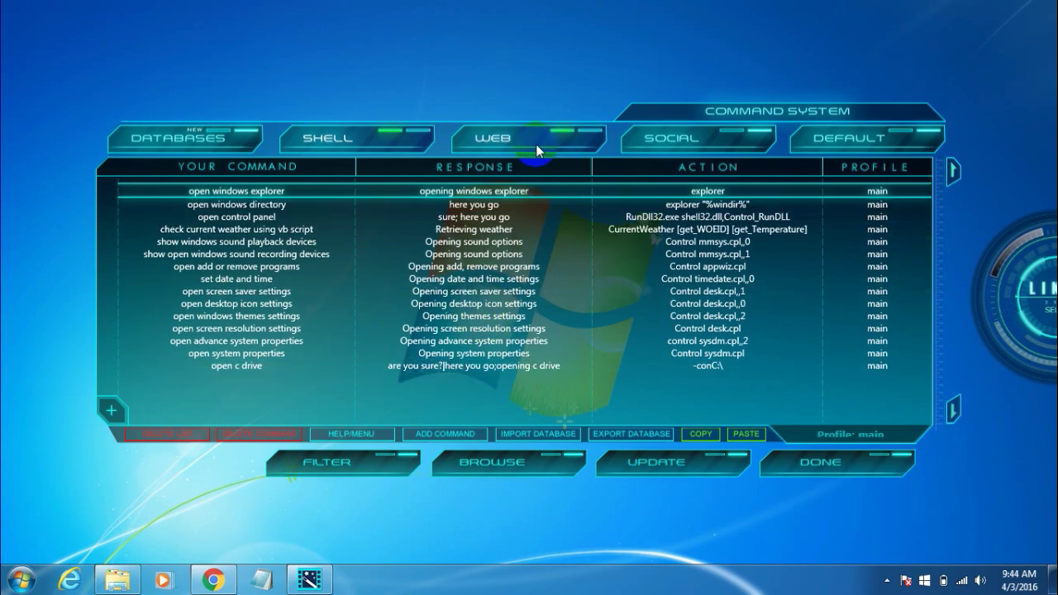
left_click(537, 305)
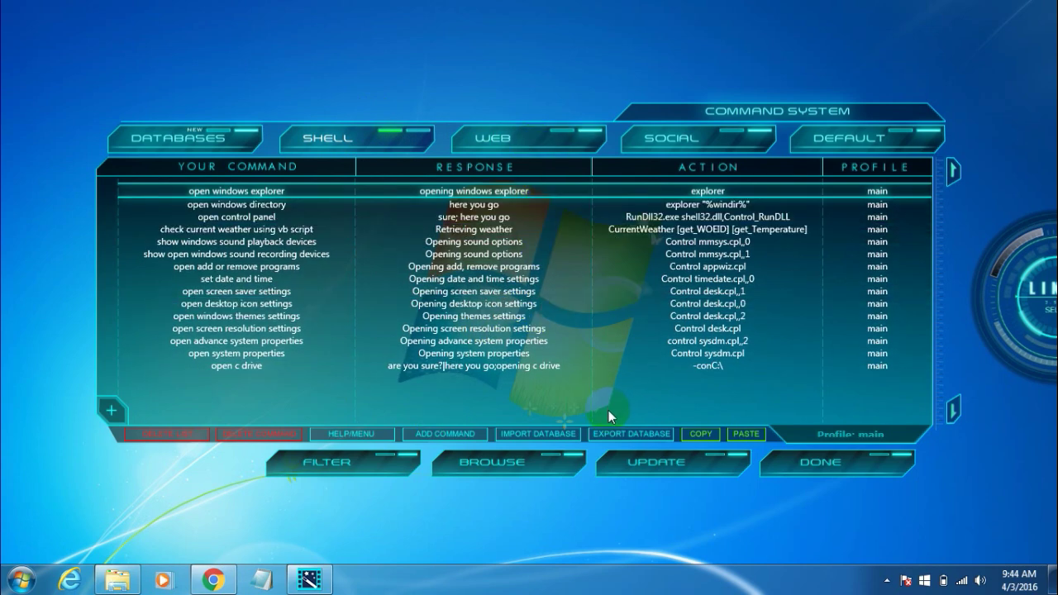
left_click(655, 151)
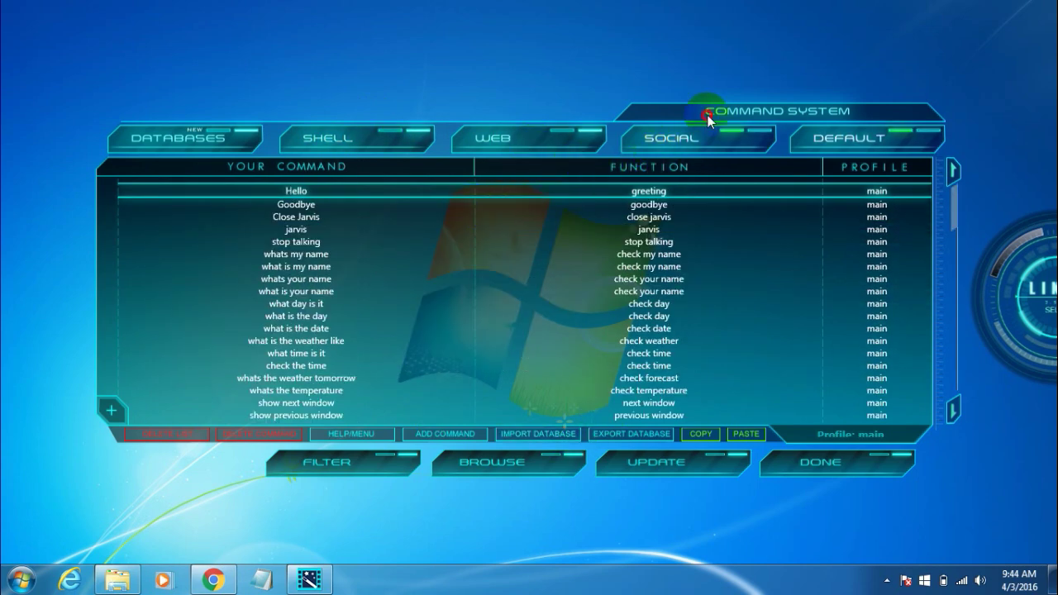